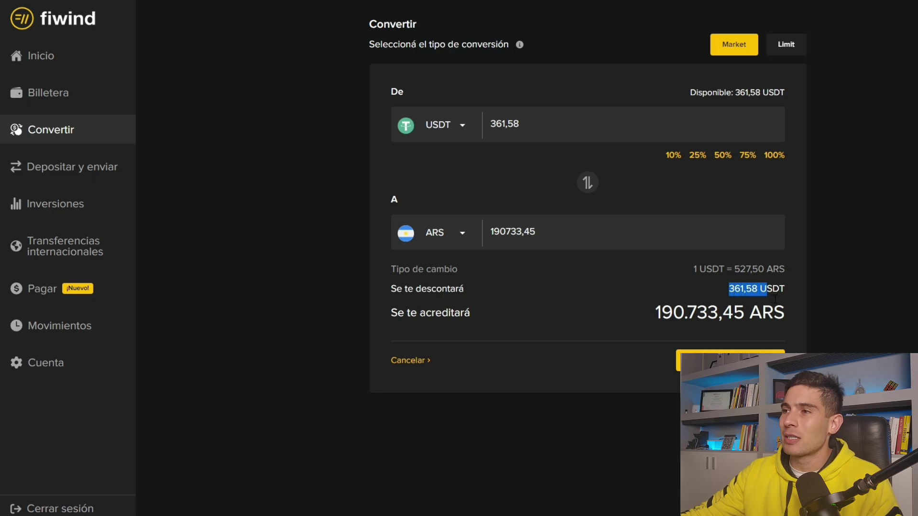
Complete the market conversion of 361,58 USDT to ARS and dismiss the conversion receipt.
{"action": "left_click", "coordinate": [773, 291]}
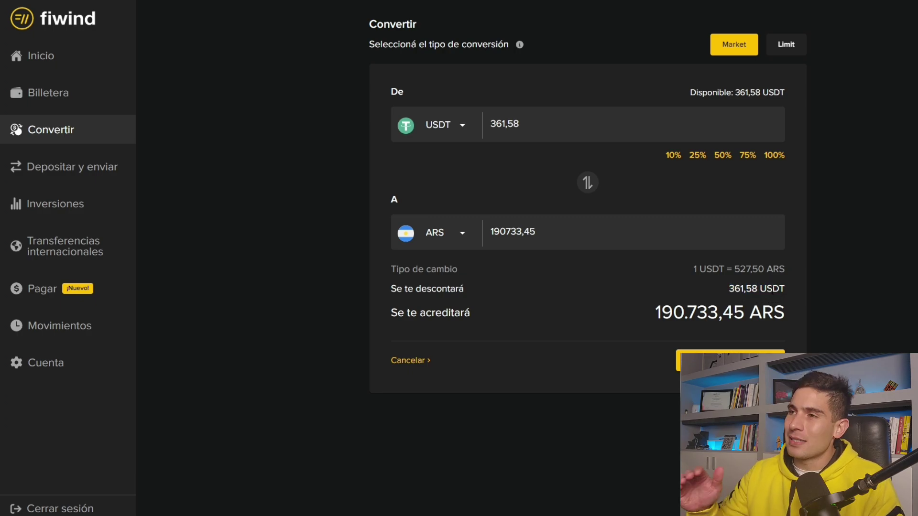
{"action": "left_click_drag", "start_coordinate": [741, 270], "coordinate": [774, 271]}
{"action": "left_click", "coordinate": [745, 276]}
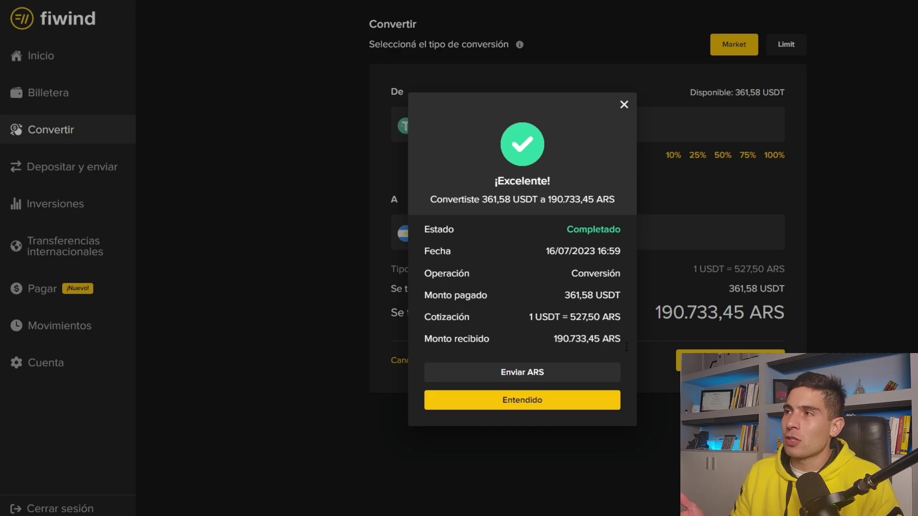
{"action": "left_click_drag", "start_coordinate": [570, 317], "coordinate": [604, 339]}
{"action": "left_click", "coordinate": [559, 404]}
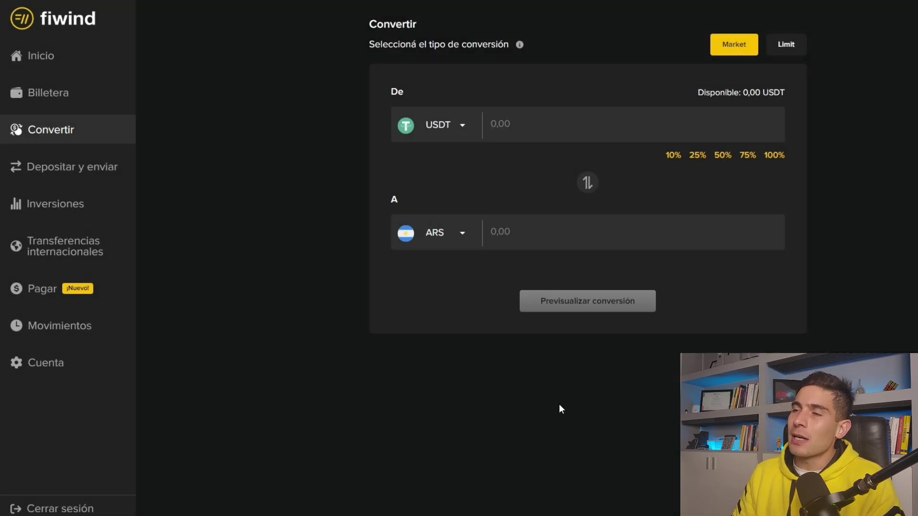
Send the maximum available ARS balance from the wallet to the recently used Mercado de Pago recipient and confirm the transfer.
{"action": "left_click", "coordinate": [88, 88]}
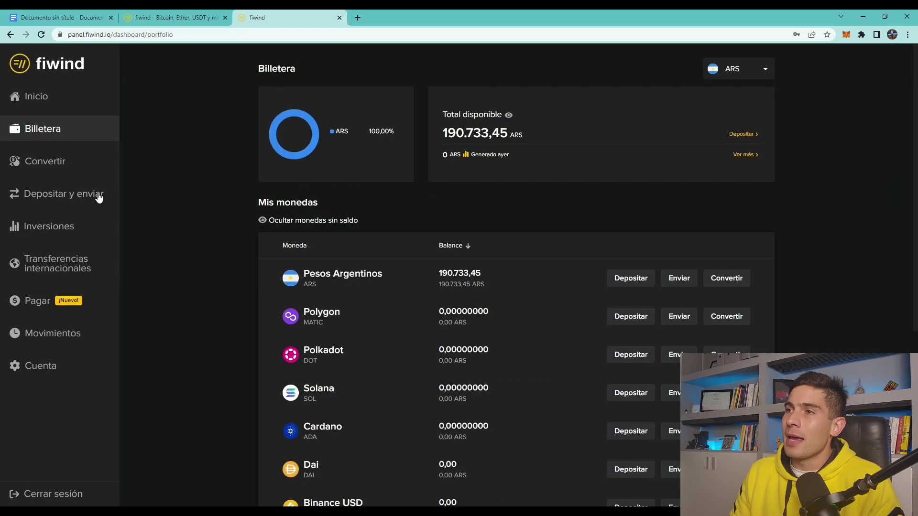
{"action": "left_click", "coordinate": [681, 279]}
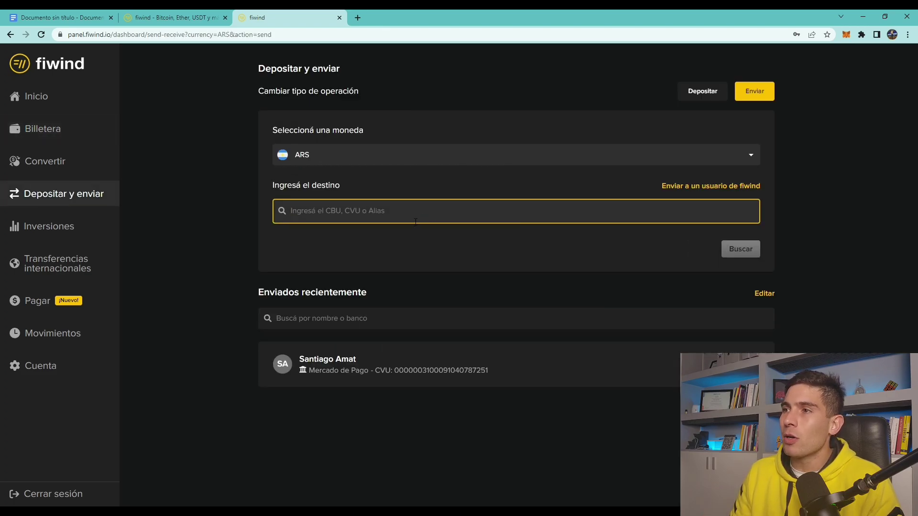
{"action": "left_click", "coordinate": [421, 366]}
{"action": "left_click", "coordinate": [737, 279]}
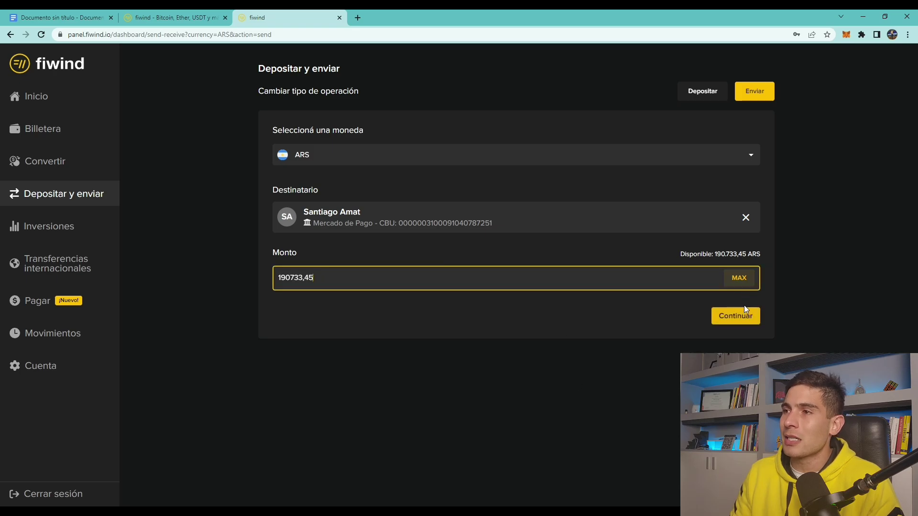
{"action": "left_click", "coordinate": [734, 316]}
{"action": "left_click", "coordinate": [425, 377]}
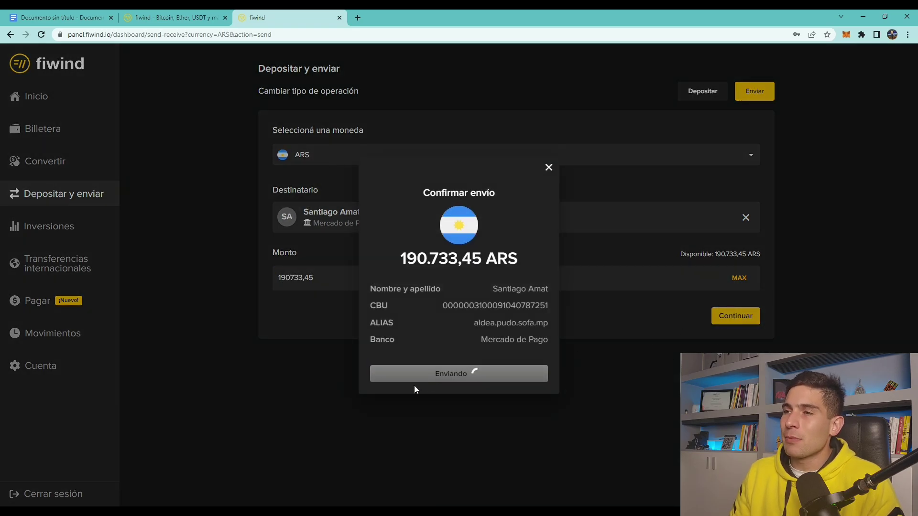
{"action": "left_click", "coordinate": [403, 386]}
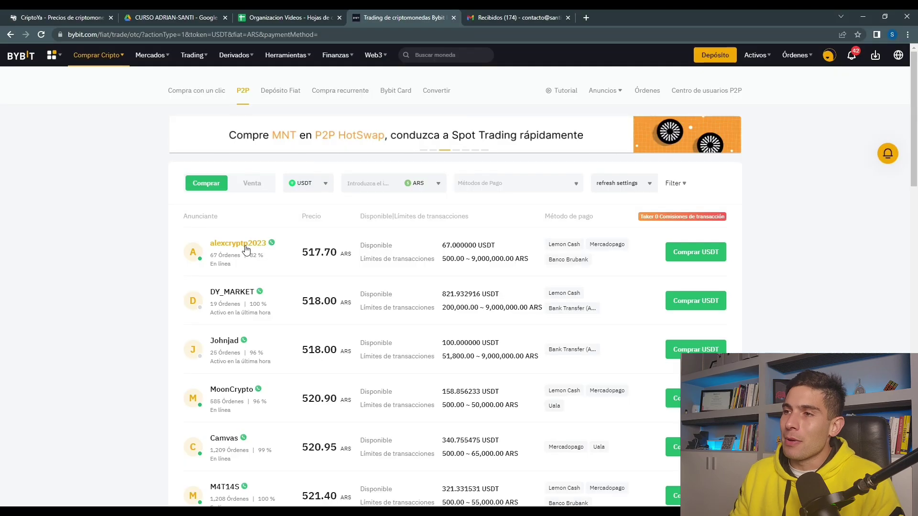
On Bybit P2P, place a buy order for the full amount offered in the 517.70 ARS USDT listing.
{"action": "left_click", "coordinate": [688, 257]}
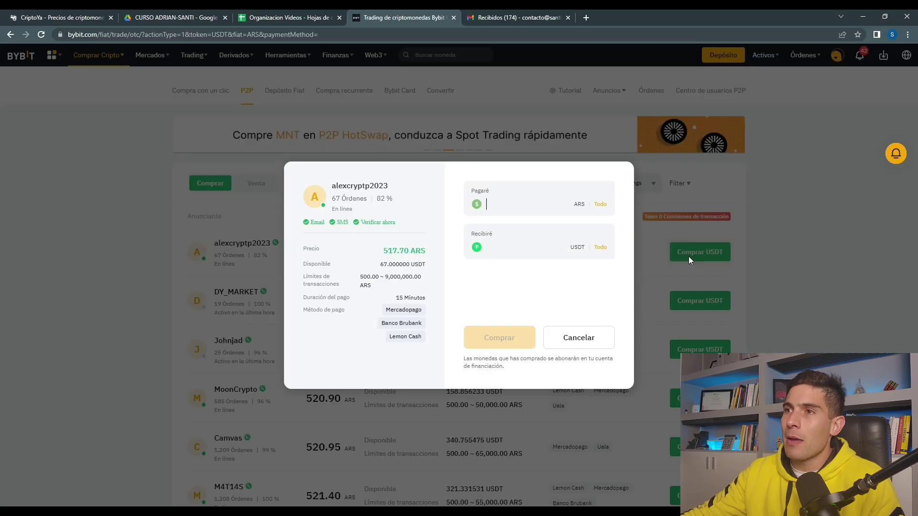
{"action": "left_click", "coordinate": [600, 204]}
{"action": "left_click", "coordinate": [516, 345]}
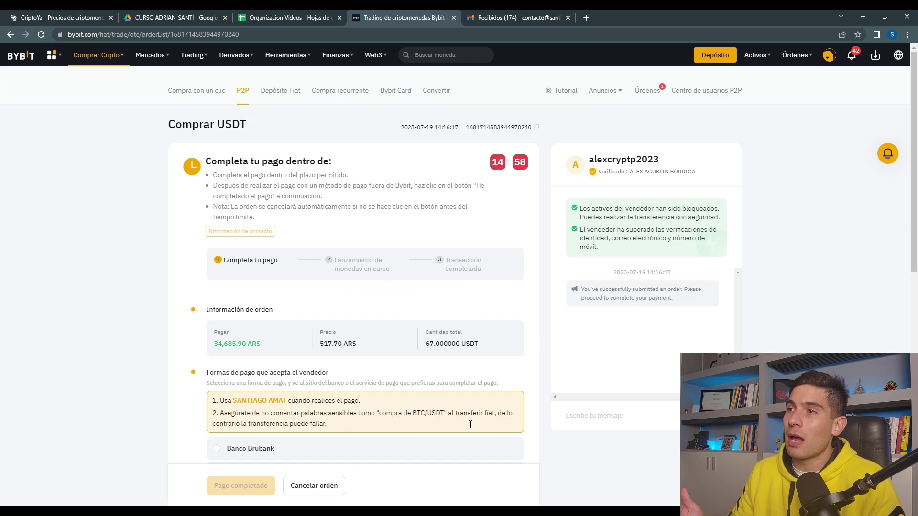
Send the seller the chat message "hola ahi ahgo el pago".
{"action": "left_click", "coordinate": [615, 420]}
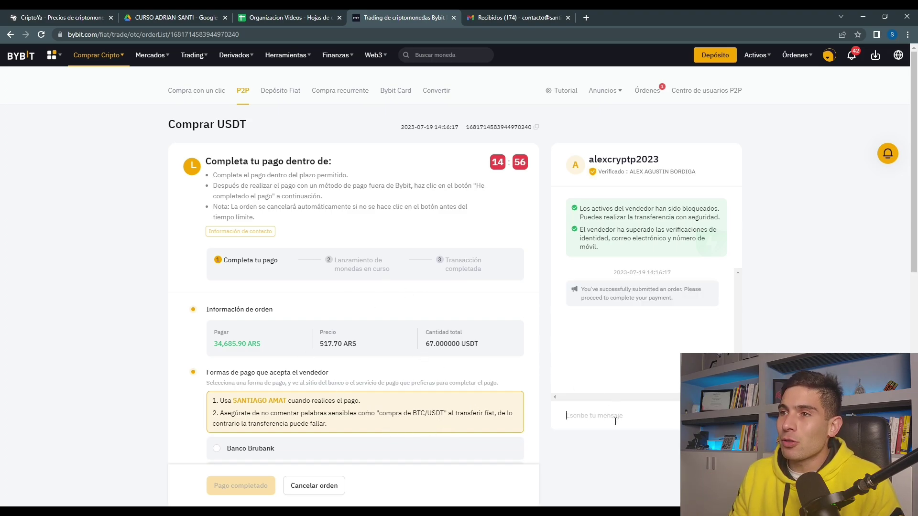
{"action": "type", "text": "hola ah"}
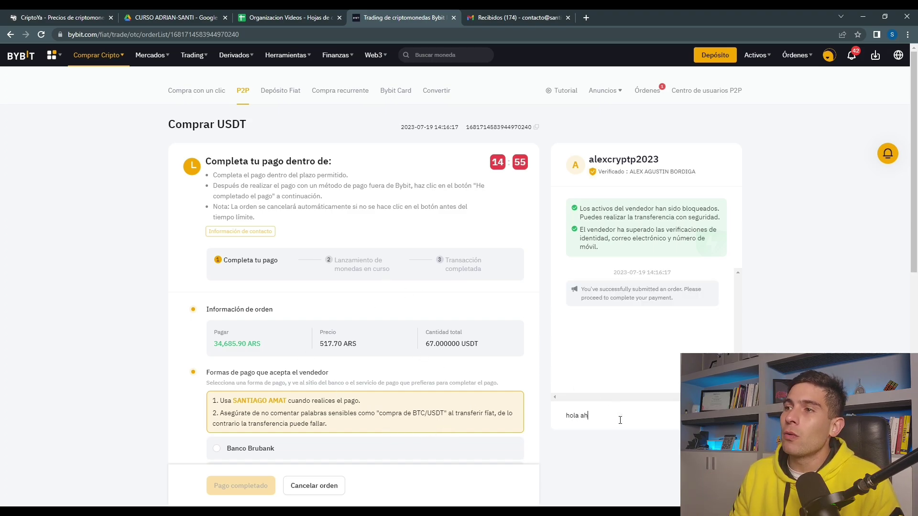
{"action": "type", "text": "i ahgo el pago"}
{"action": "key", "text": "Return"}
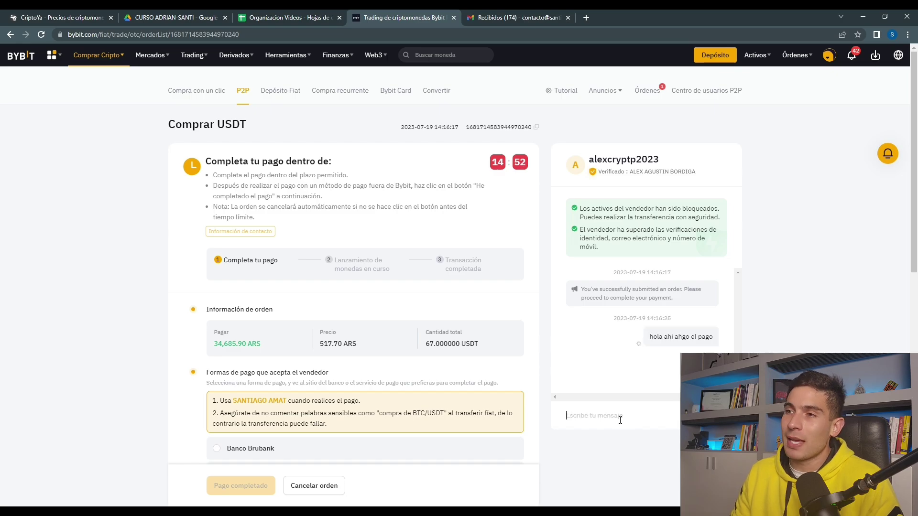
Choose Mercadopago as the payment method for the 67 USDT order and copy the seller's payment details.
{"action": "scroll", "coordinate": [390, 381], "scroll_direction": "down", "scroll_amount": 2}
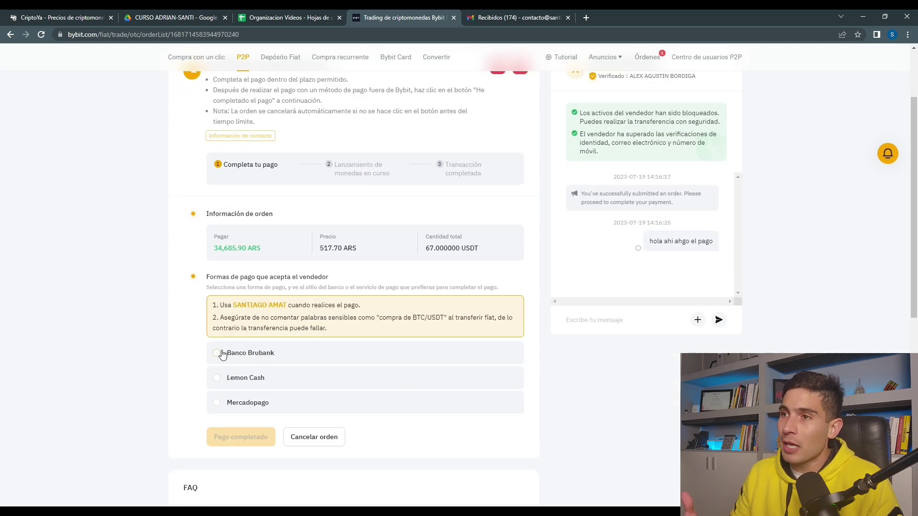
{"action": "left_click", "coordinate": [223, 407]}
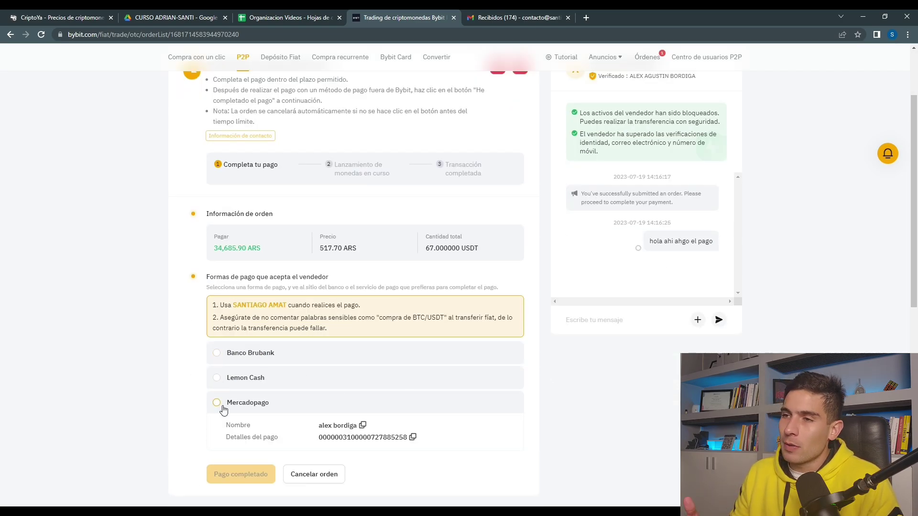
{"action": "left_click", "coordinate": [412, 439]}
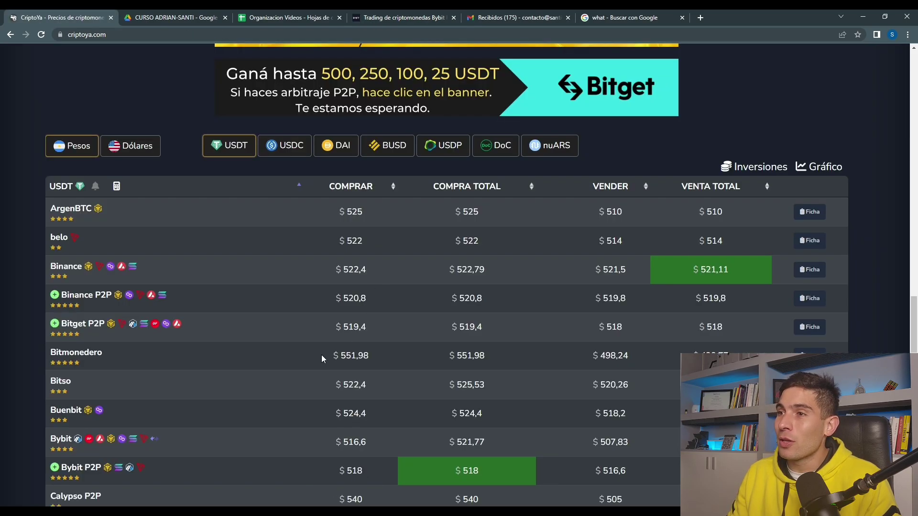
Return to the 67 USDT purchase order on Bybit and review its coin release status and seller chat.
{"action": "left_click", "coordinate": [297, 17]}
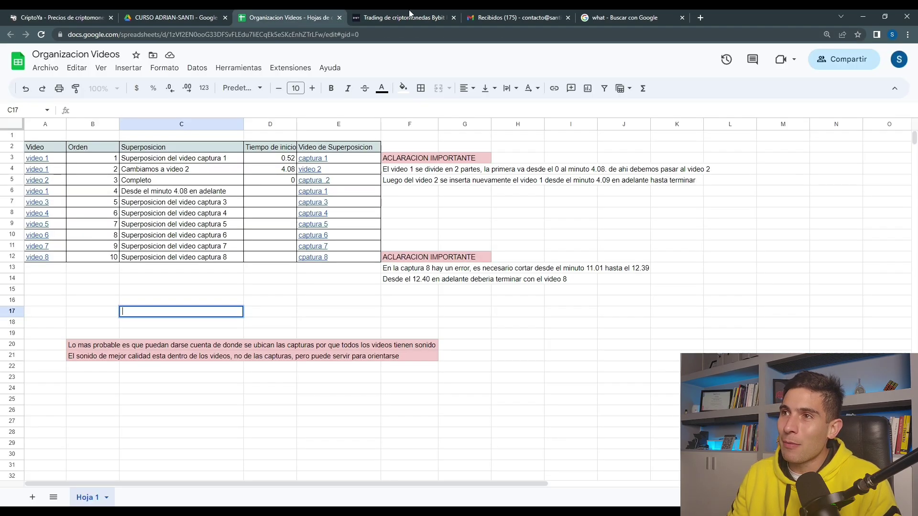
{"action": "left_click", "coordinate": [406, 18]}
{"action": "scroll", "coordinate": [412, 204], "scroll_direction": "up", "scroll_amount": 3}
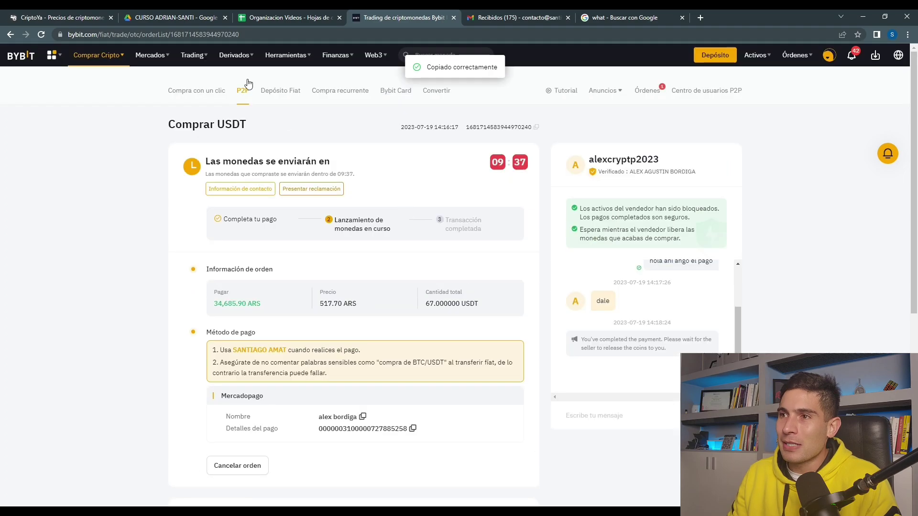
{"action": "mouse_move", "coordinate": [98, 60]}
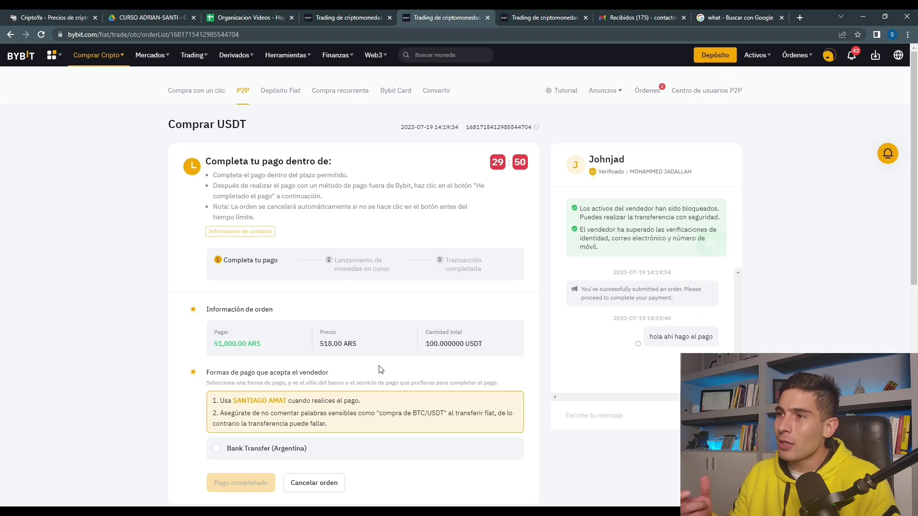
In the 100 USDT order, view the Bank Transfer (Argentina) payment details and copy the account branch number.
{"action": "scroll", "coordinate": [335, 392], "scroll_direction": "down", "scroll_amount": 2}
{"action": "left_click", "coordinate": [248, 360]}
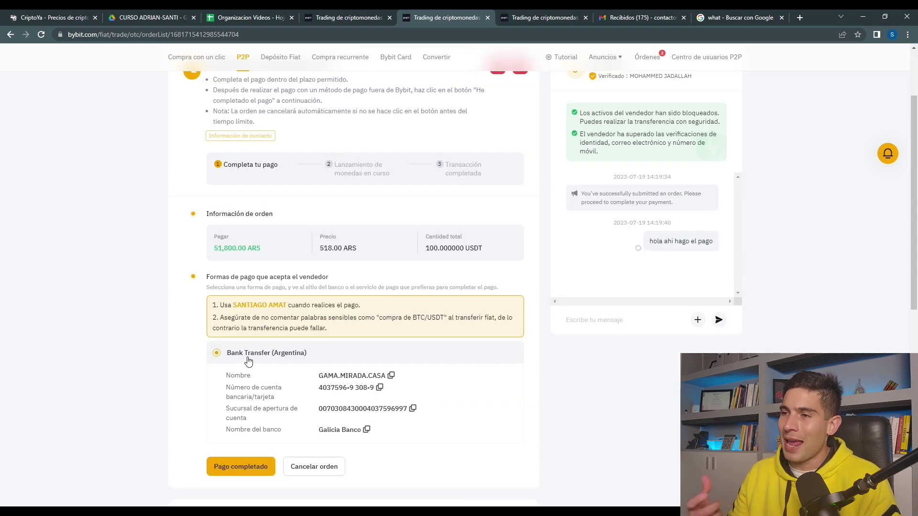
{"action": "left_click", "coordinate": [413, 409]}
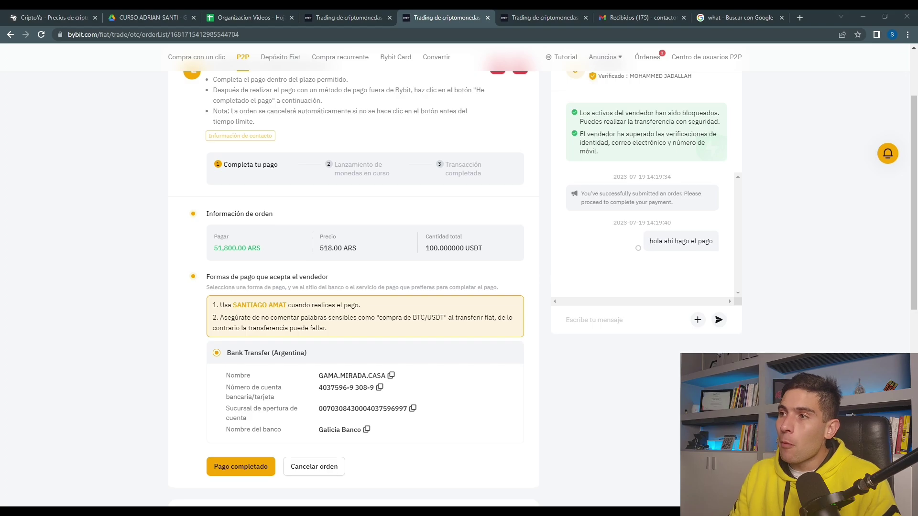
Go back to the 67 USDT order and reply to the seller's receipt request with "ya te debe haber llego es de otro mp".
{"action": "key", "text": "ctrl+shift+Tab"}
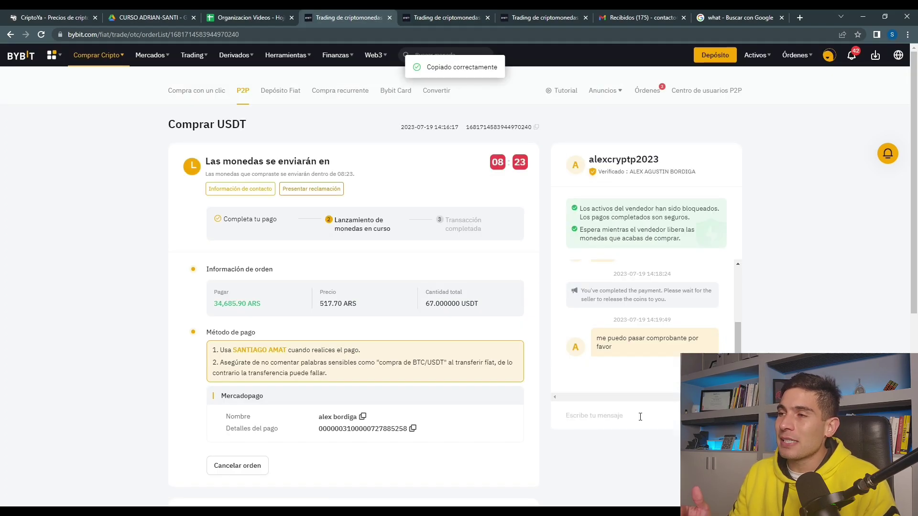
{"action": "left_click", "coordinate": [638, 415]}
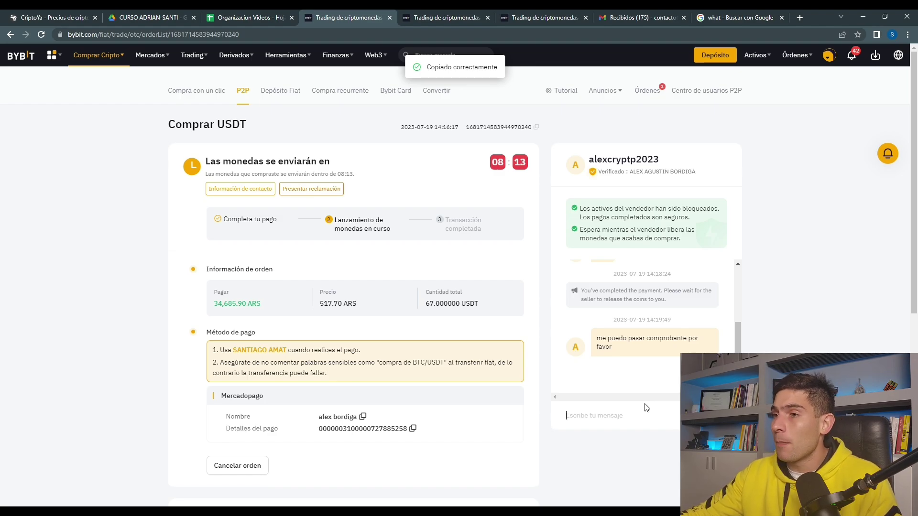
{"action": "type", "text": "ya te"}
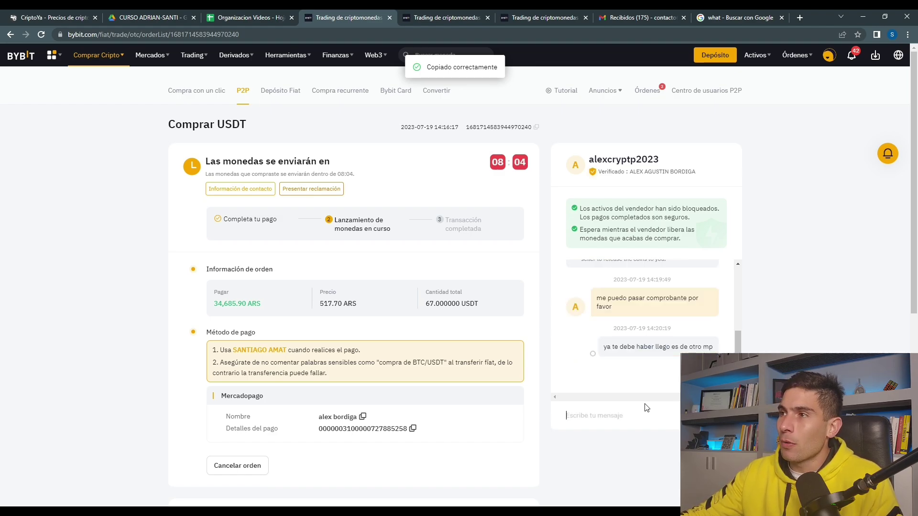
{"action": "type", "text": "ahi te mando"}
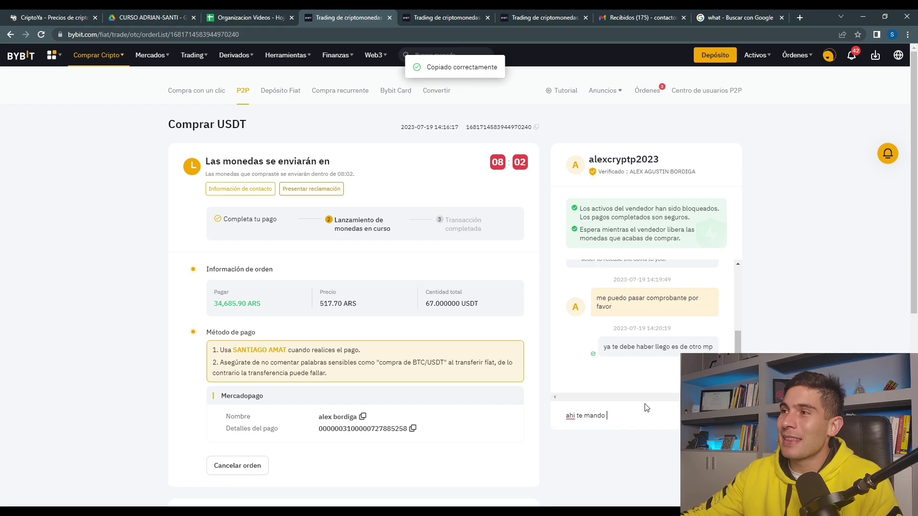
{"action": "type", "text": "ro mp"}
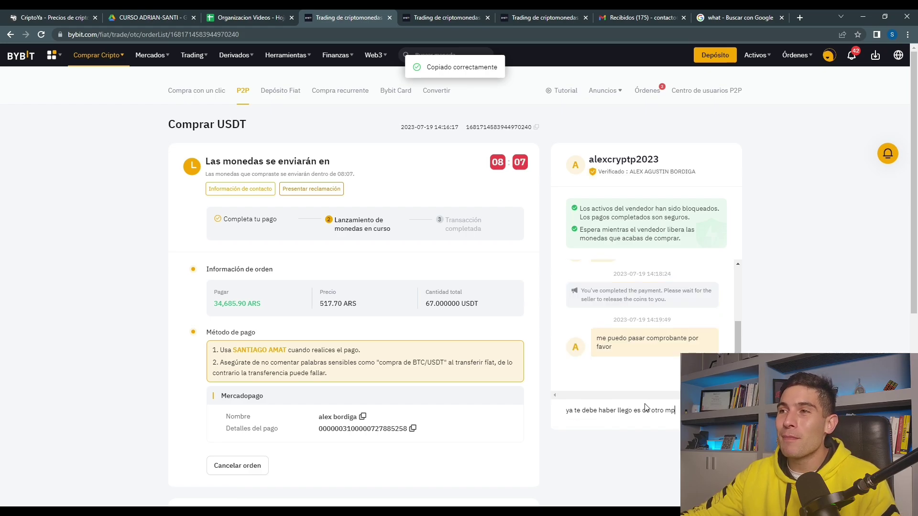
{"action": "key", "text": "Return"}
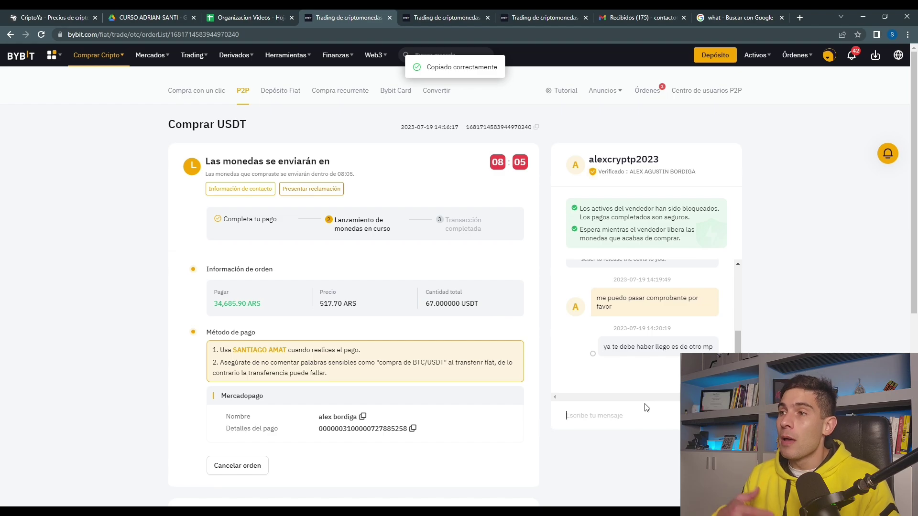
Send the seller the follow-up message "ahi te mando igual".
{"action": "type", "text": "ahi te mand"}
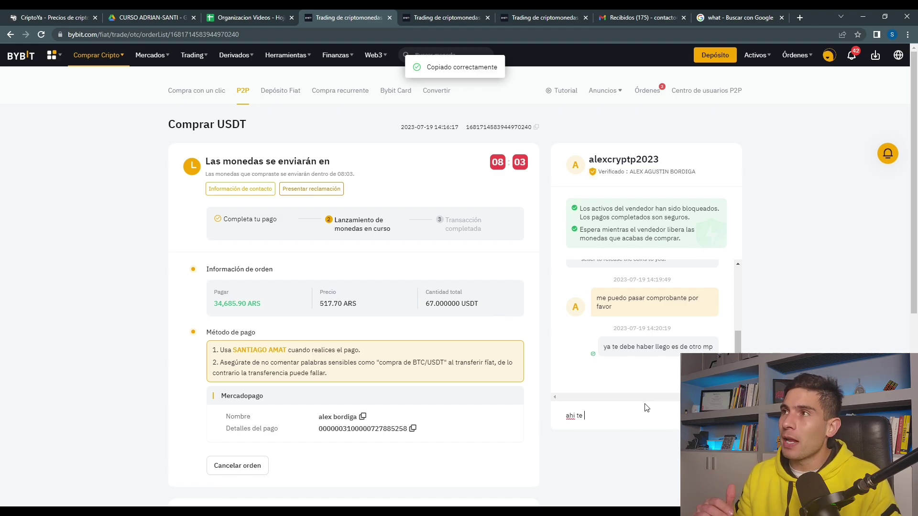
{"action": "type", "text": "o igual"}
{"action": "key", "text": "Return"}
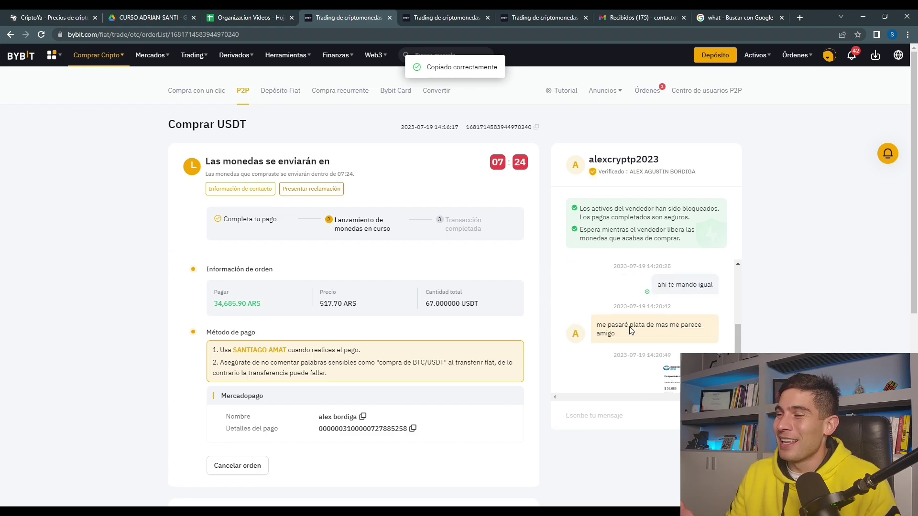
Review the seller's remark about overpayment and answer in the chat with "uhh si" and "que bola".
{"action": "scroll", "coordinate": [630, 330], "scroll_direction": "down", "scroll_amount": 2}
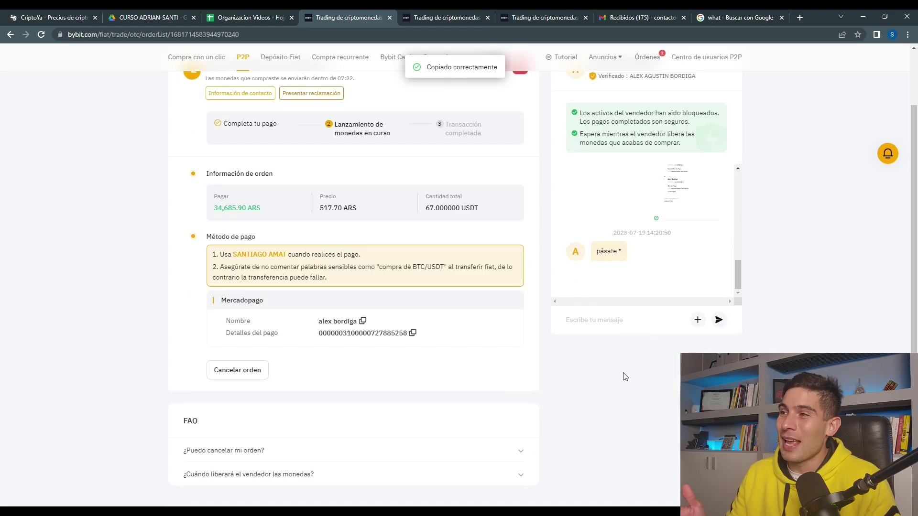
{"action": "scroll", "coordinate": [623, 377], "scroll_direction": "up", "scroll_amount": 1}
{"action": "left_click", "coordinate": [647, 376]}
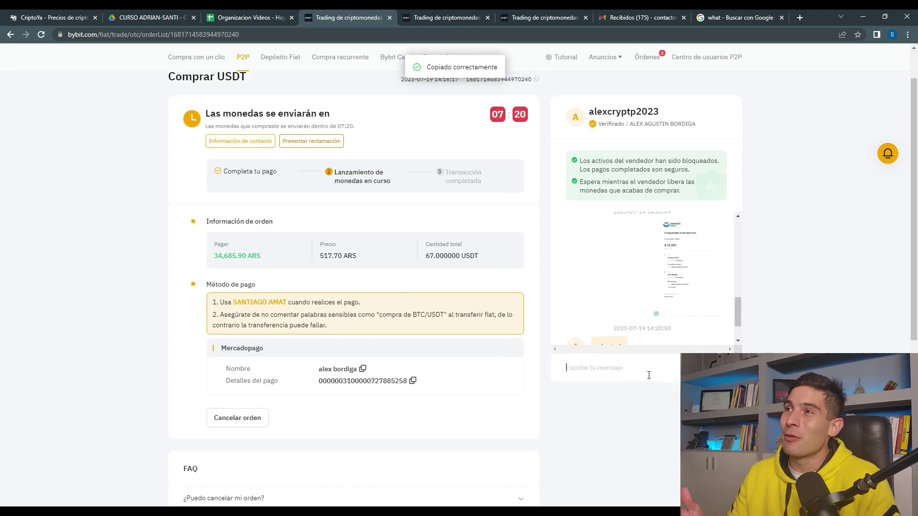
{"action": "type", "text": "uhh si"}
{"action": "key", "text": "Return"}
{"action": "type", "text": "q"}
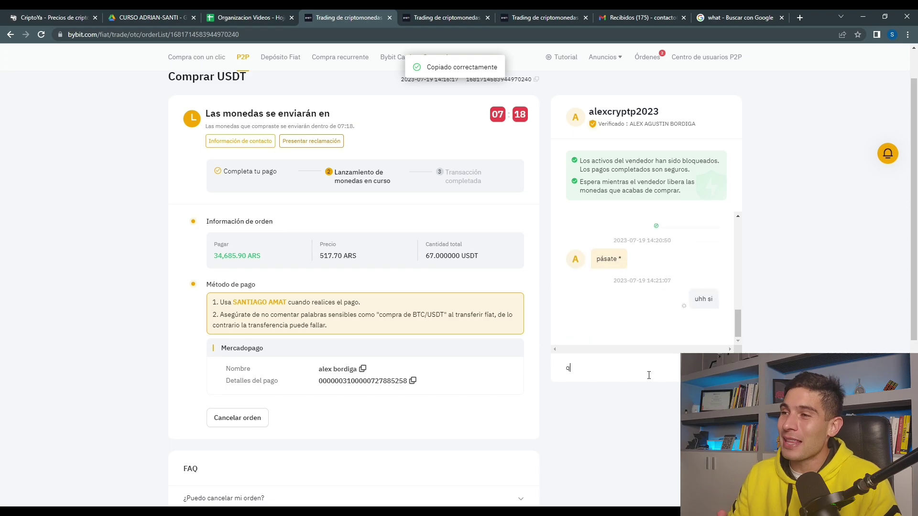
{"action": "type", "text": "ie "}
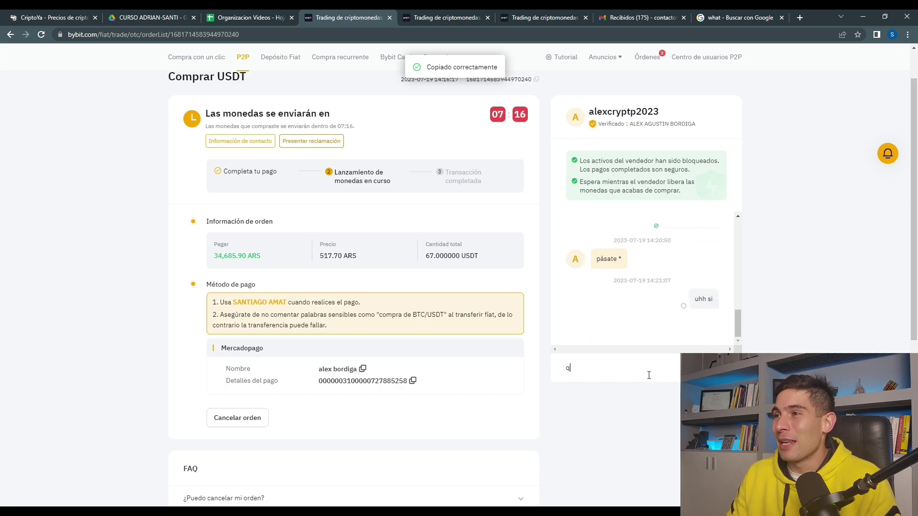
{"action": "type", "text": " bola"}
{"action": "key", "text": "Return"}
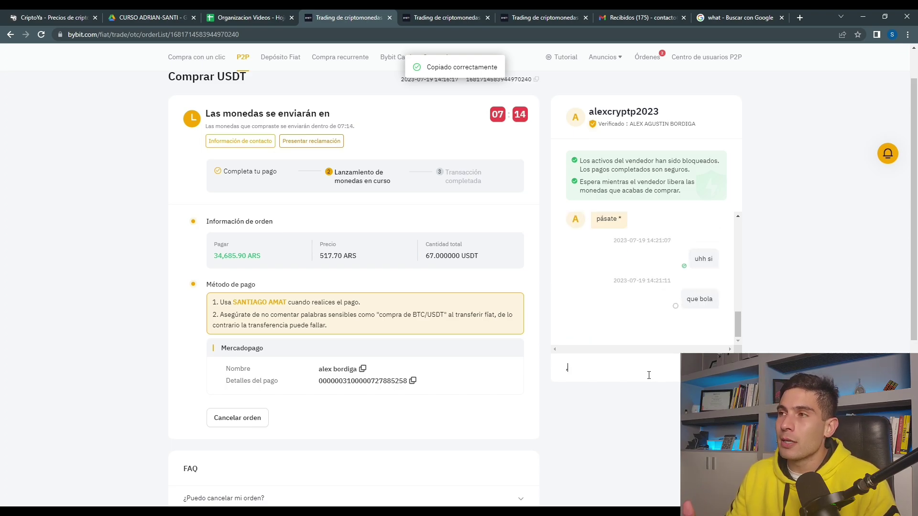
Ask the seller of the 67 USDT order in the chat to return the overpayment with "me podes devolver le resto".
{"action": "type", "text": ",e"}
{"action": "key", "text": "BackSpace"}
{"action": "type", "text": "me pode"}
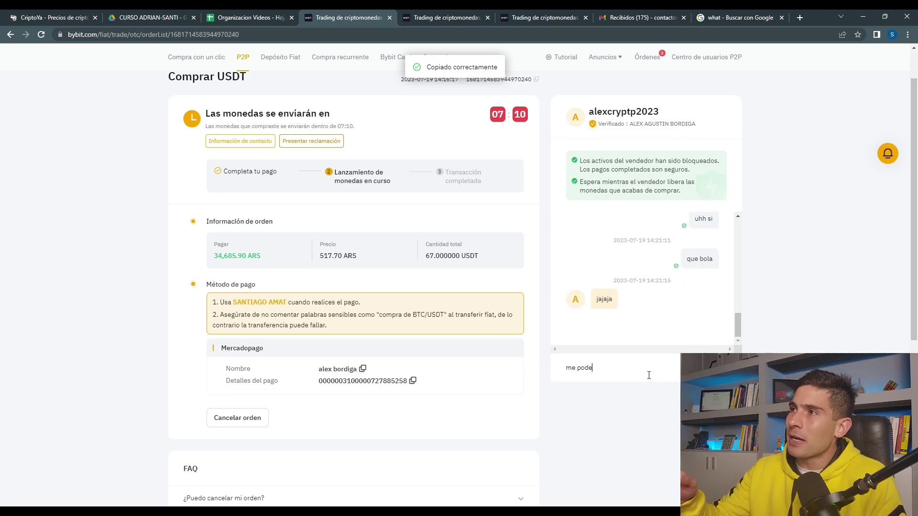
{"action": "type", "text": "s devo"}
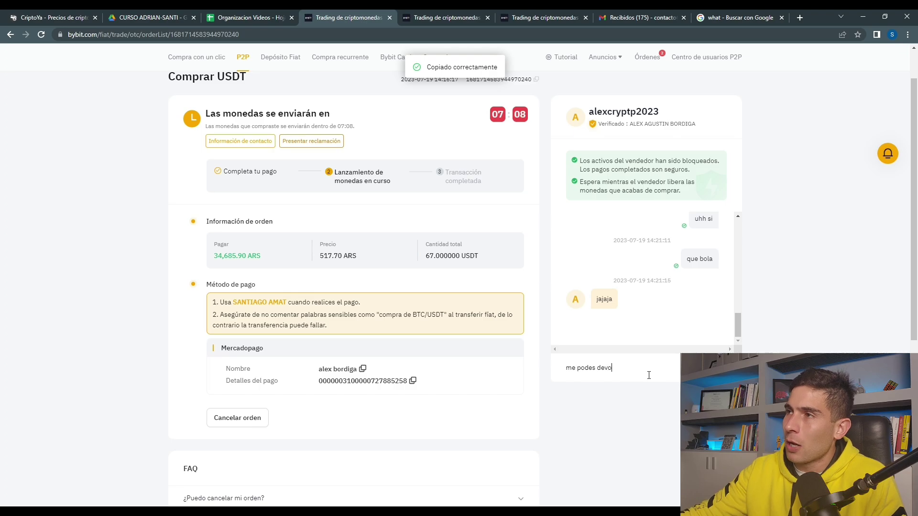
{"action": "type", "text": "lver le resto"}
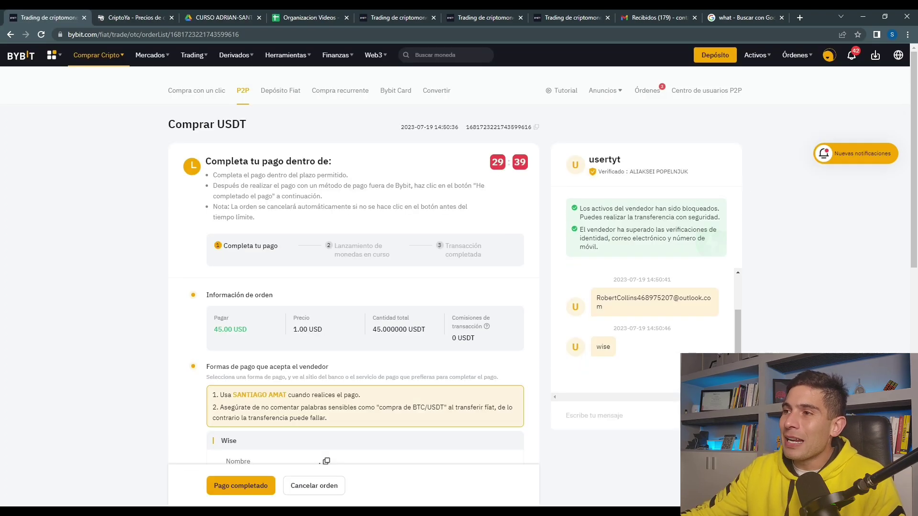
In the 45 USDT order paid through Wise, send the seller the chat reply "ok".
{"action": "left_click", "coordinate": [658, 419]}
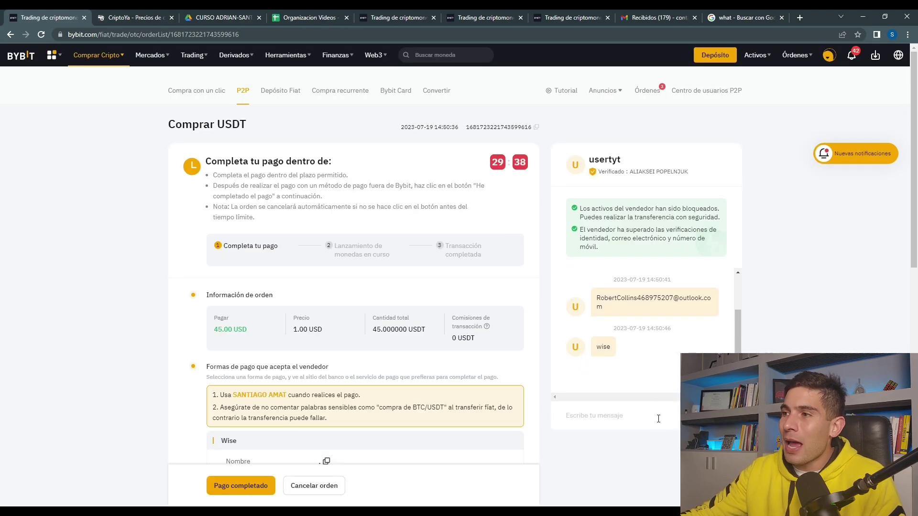
{"action": "type", "text": "ok"}
{"action": "key", "text": "Return"}
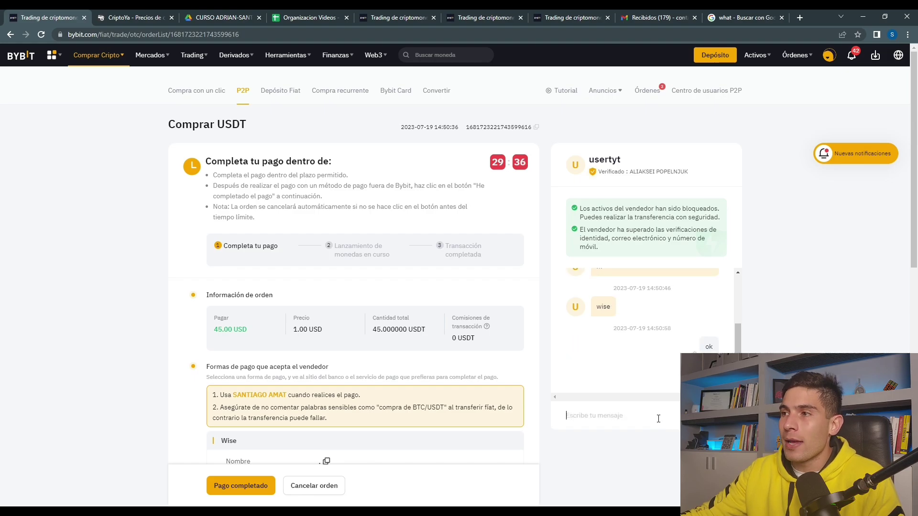
Review the first chat messages of the 45 USDT order and send the seller "solo cuentas propias".
{"action": "scroll", "coordinate": [622, 352], "scroll_direction": "up", "scroll_amount": 2}
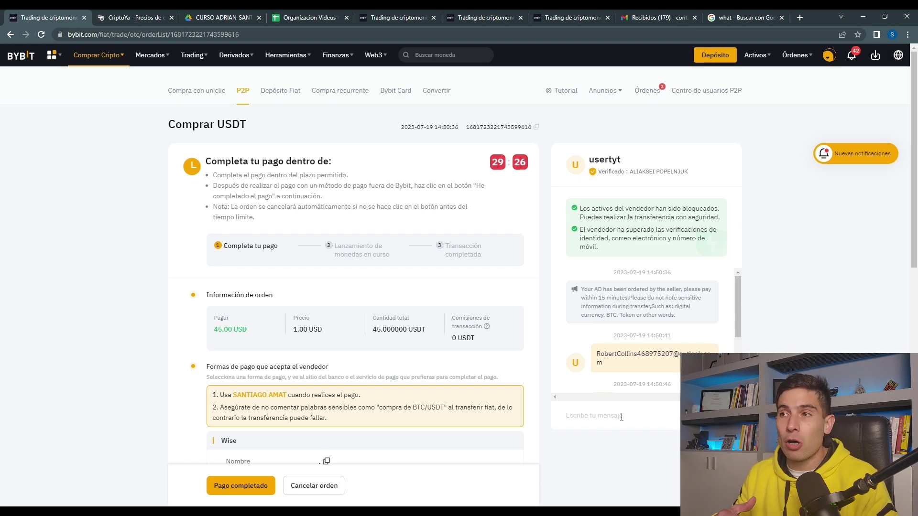
{"action": "type", "text": "solo cuent"}
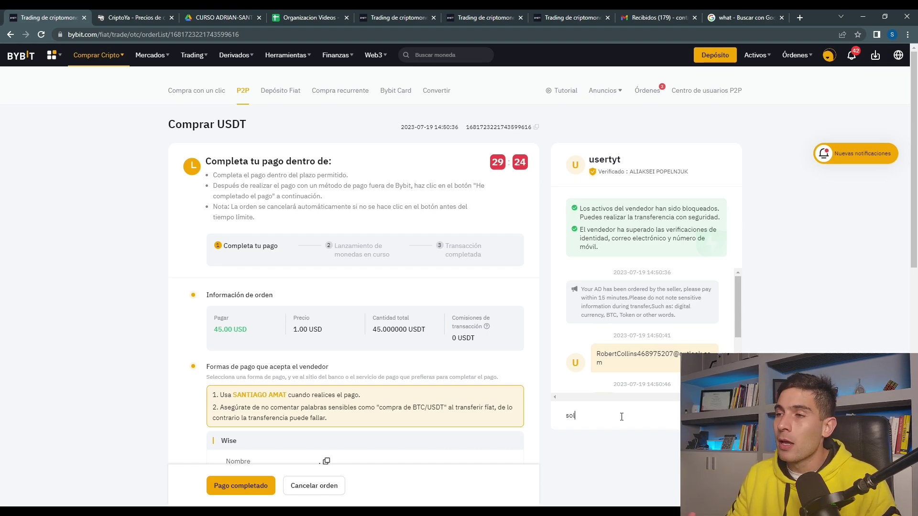
{"action": "type", "text": "propias"}
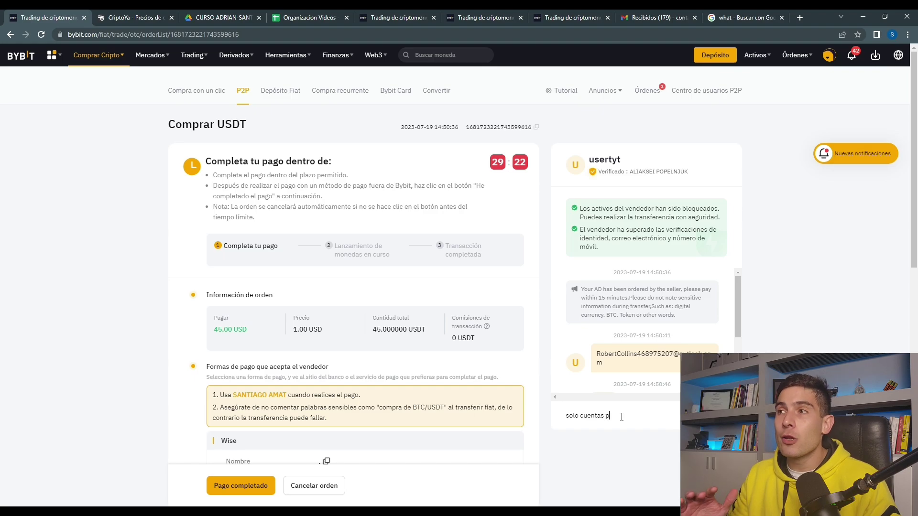
{"action": "key", "text": "Return"}
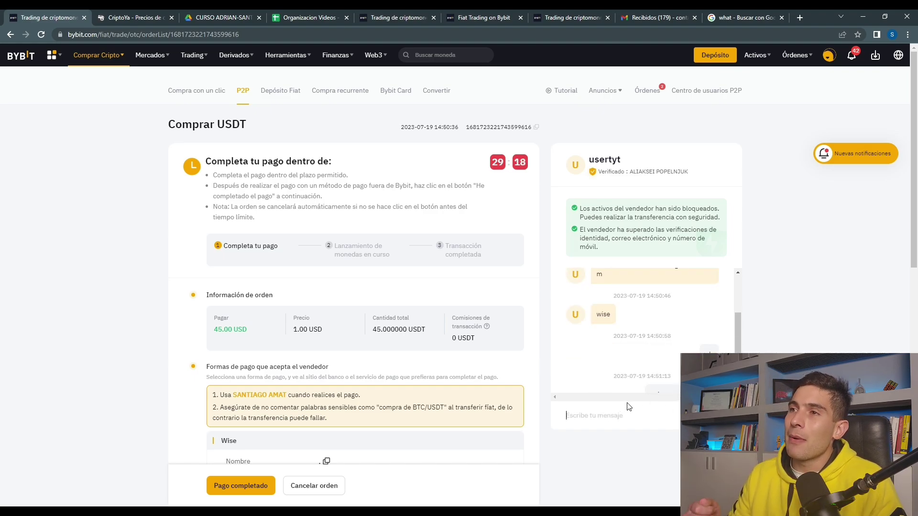
Examine the seller chats of the 45 USDT and 20 USDT Wise orders for payment details and replies.
{"action": "scroll", "coordinate": [636, 380], "scroll_direction": "up", "scroll_amount": 1}
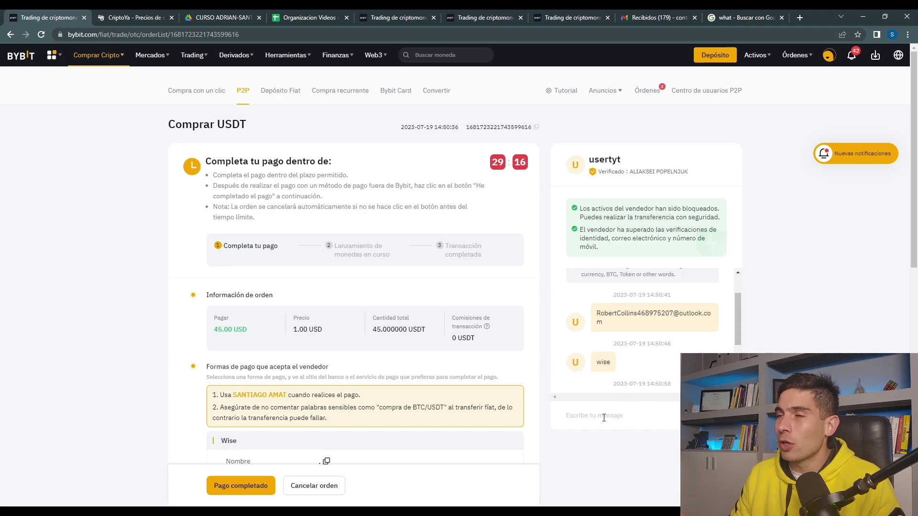
{"action": "mouse_move", "coordinate": [336, 54]}
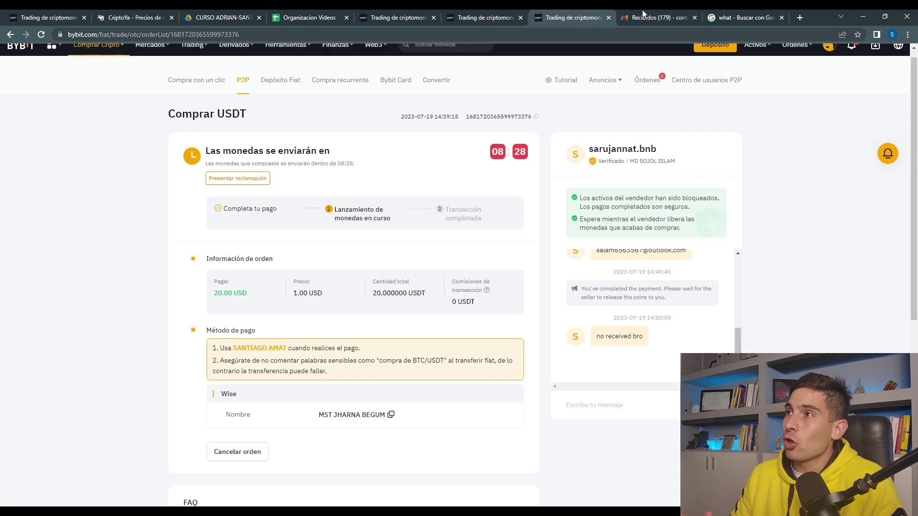
{"action": "scroll", "coordinate": [354, 239], "scroll_direction": "down", "scroll_amount": 3}
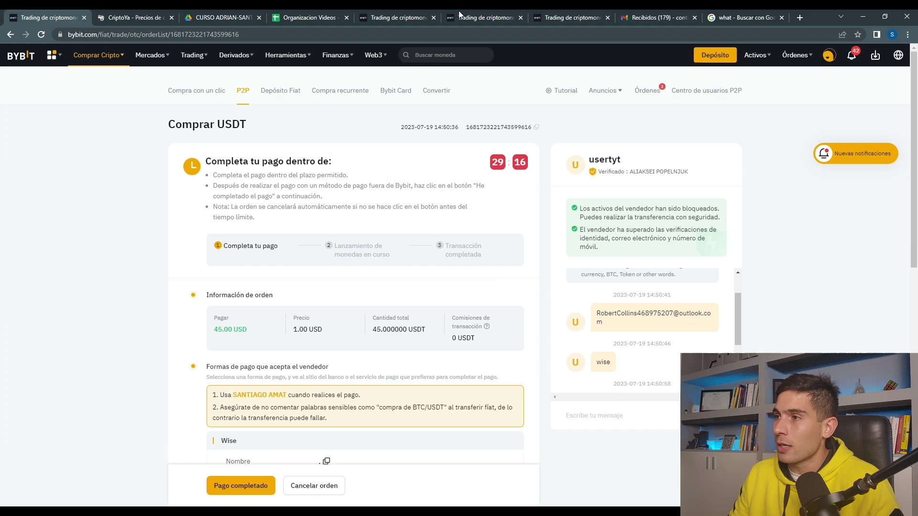
{"action": "mouse_move", "coordinate": [337, 55]}
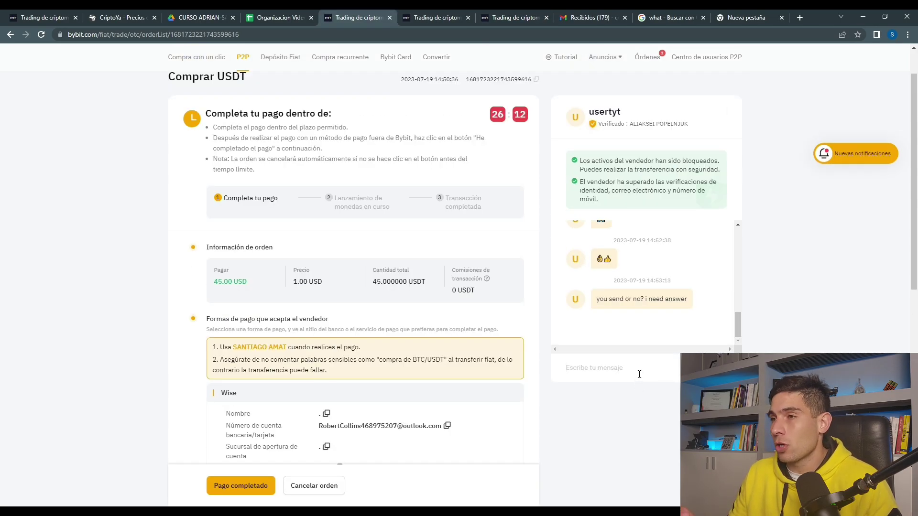
{"action": "scroll", "coordinate": [626, 298], "scroll_direction": "up", "scroll_amount": 15}
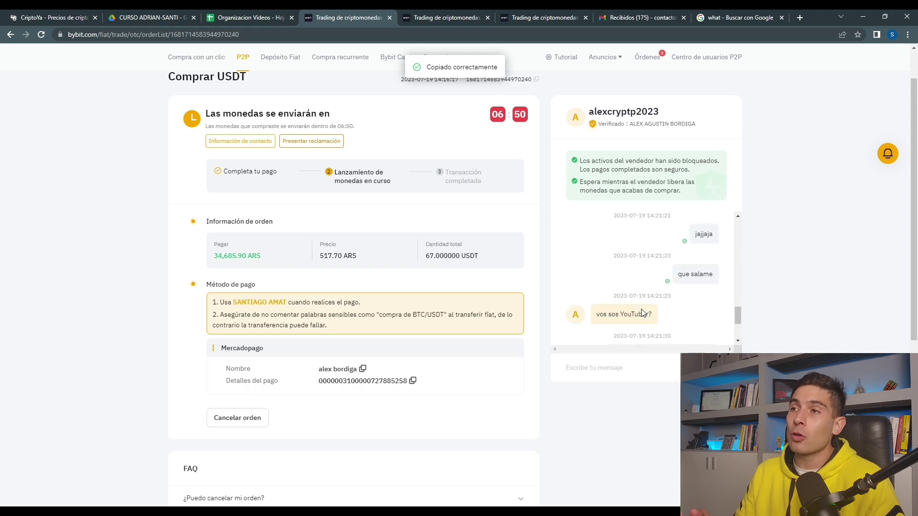
In the 67 USDT order, review the chat back to the transfer receipt and write the seller "encima es para un video jajaj".
{"action": "scroll", "coordinate": [642, 313], "scroll_direction": "up", "scroll_amount": 3}
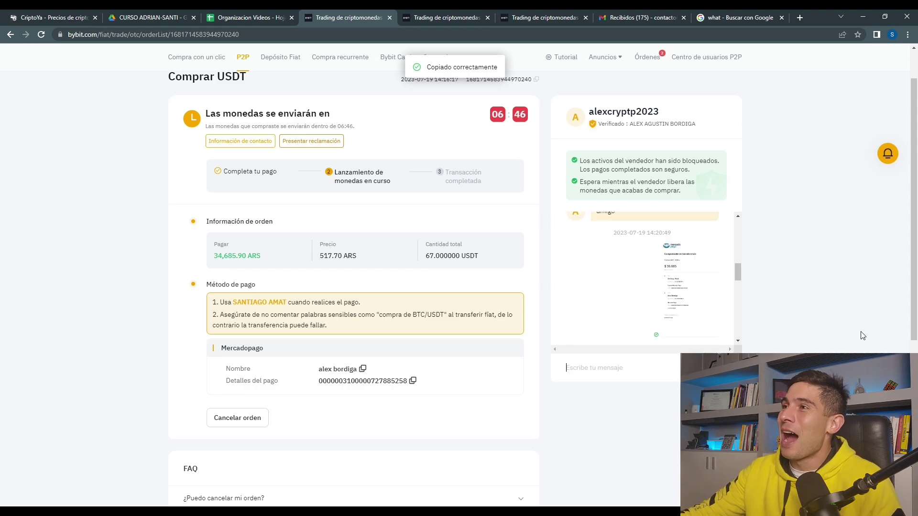
{"action": "scroll", "coordinate": [669, 311], "scroll_direction": "down", "scroll_amount": 5}
{"action": "scroll", "coordinate": [793, 301], "scroll_direction": "down", "scroll_amount": 1}
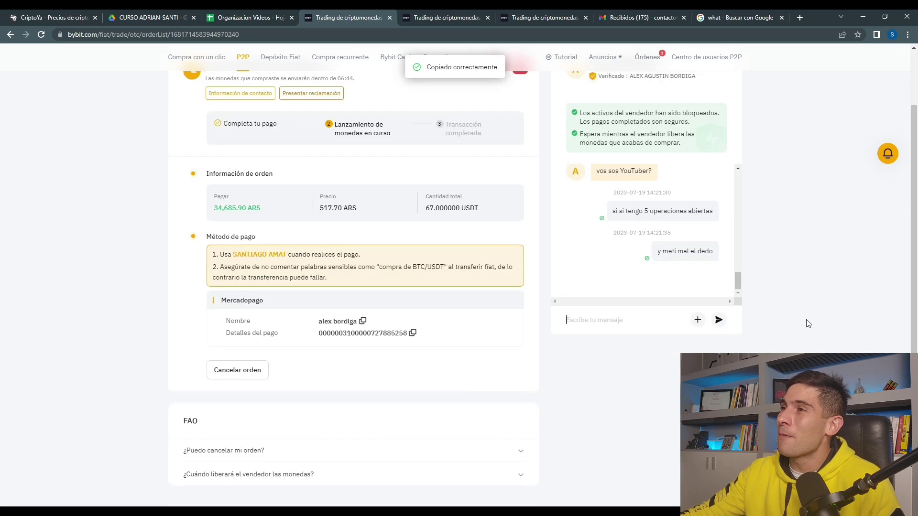
{"action": "scroll", "coordinate": [807, 324], "scroll_direction": "up", "scroll_amount": 1}
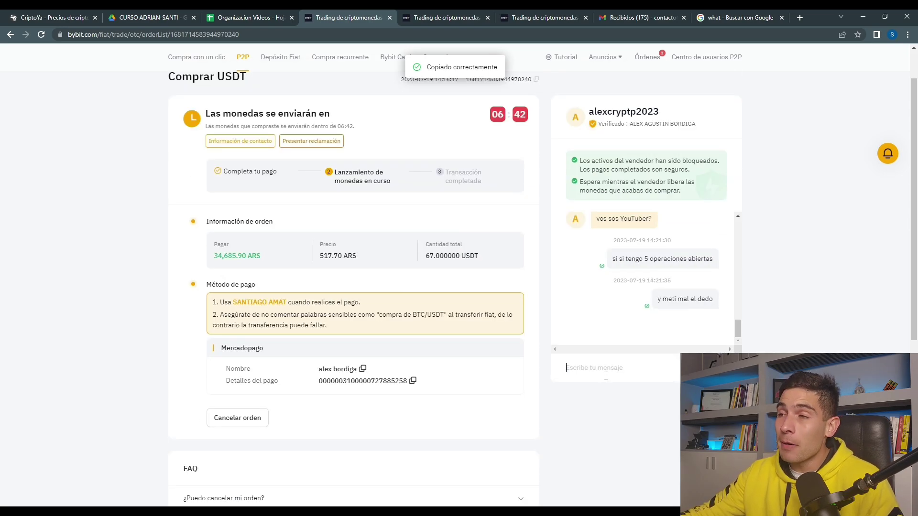
{"action": "type", "text": "encima es para un"}
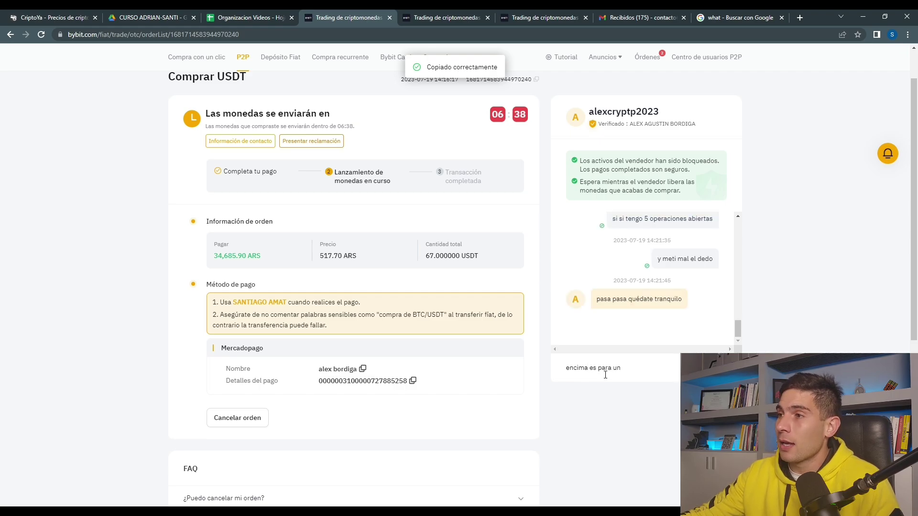
{"action": "type", "text": " vide"}
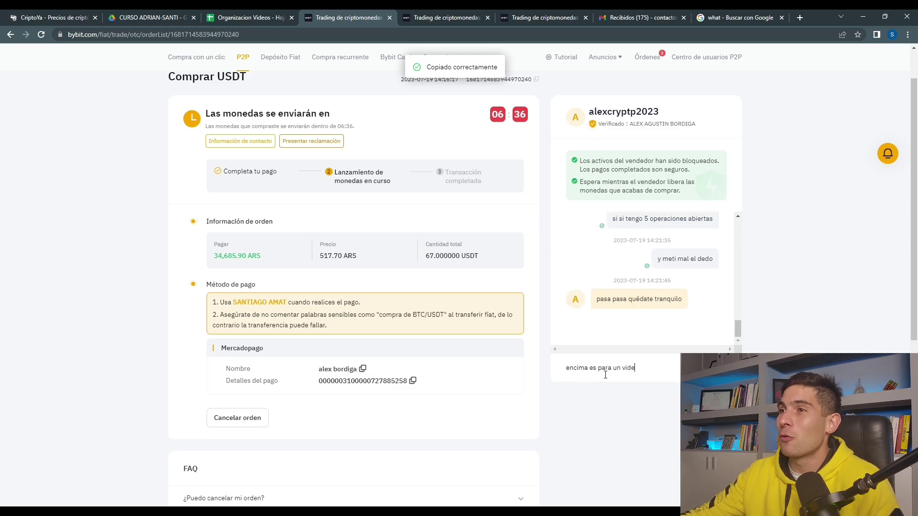
{"action": "type", "text": "o "}
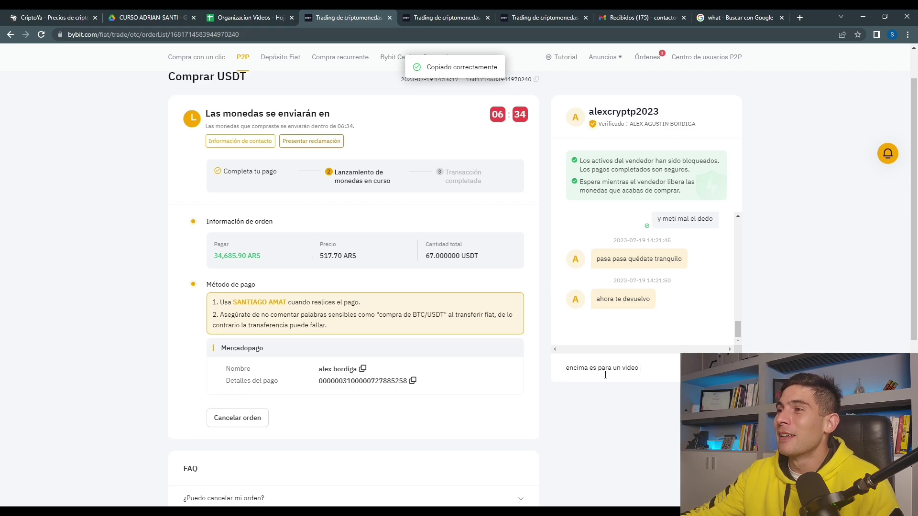
{"action": "type", "text": "jajaj"}
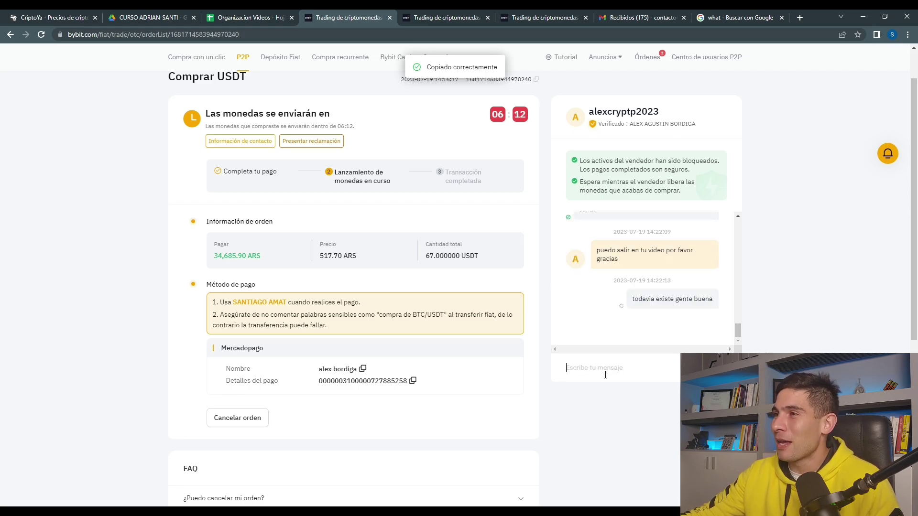